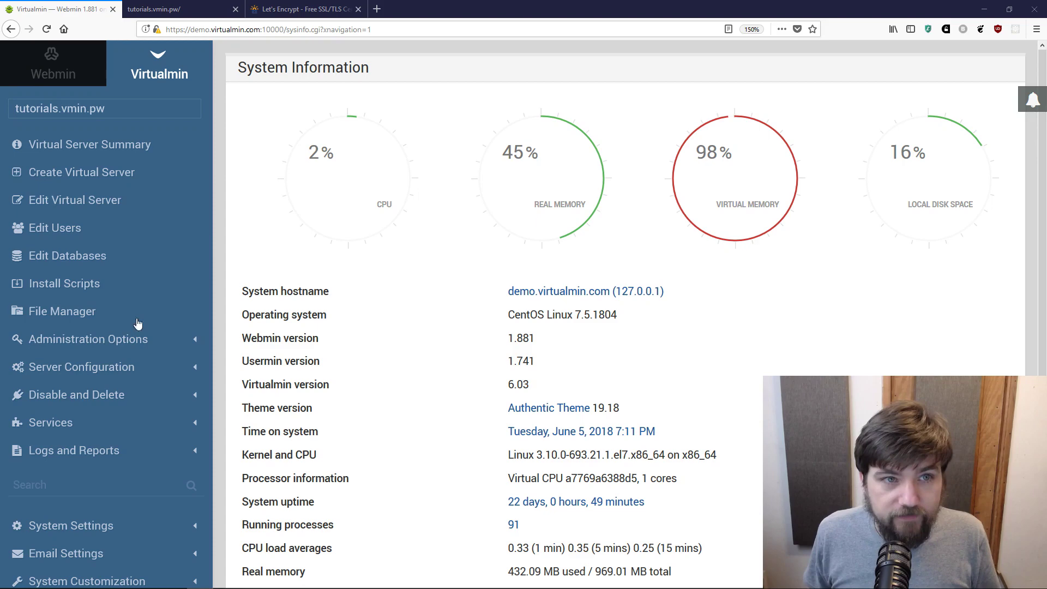
Highlight the https part of the panel's address, then switch to the Let's Encrypt website.
left_click(183, 29)
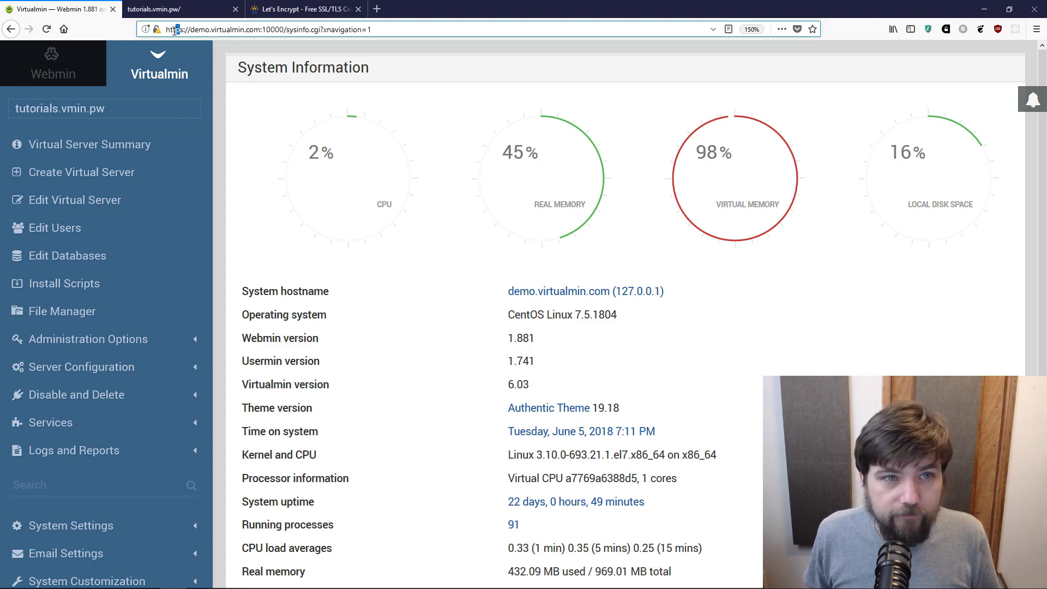
left_click_drag(184, 29, 163, 30)
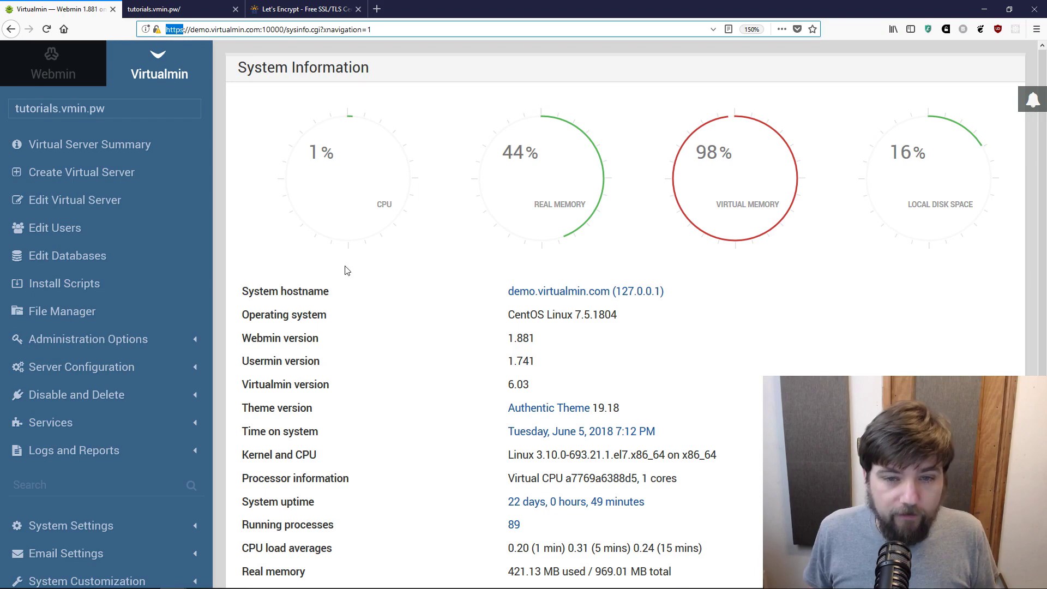
left_click(304, 8)
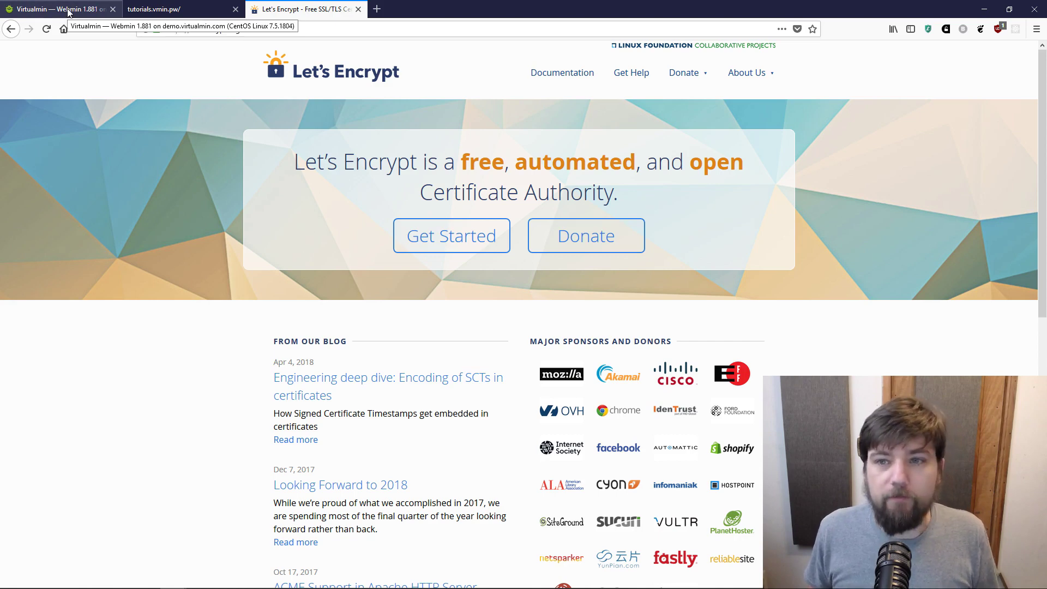
Leave letsencrypt.org and go back to the Virtualmin System Information dashboard.
mouse_move(691, 76)
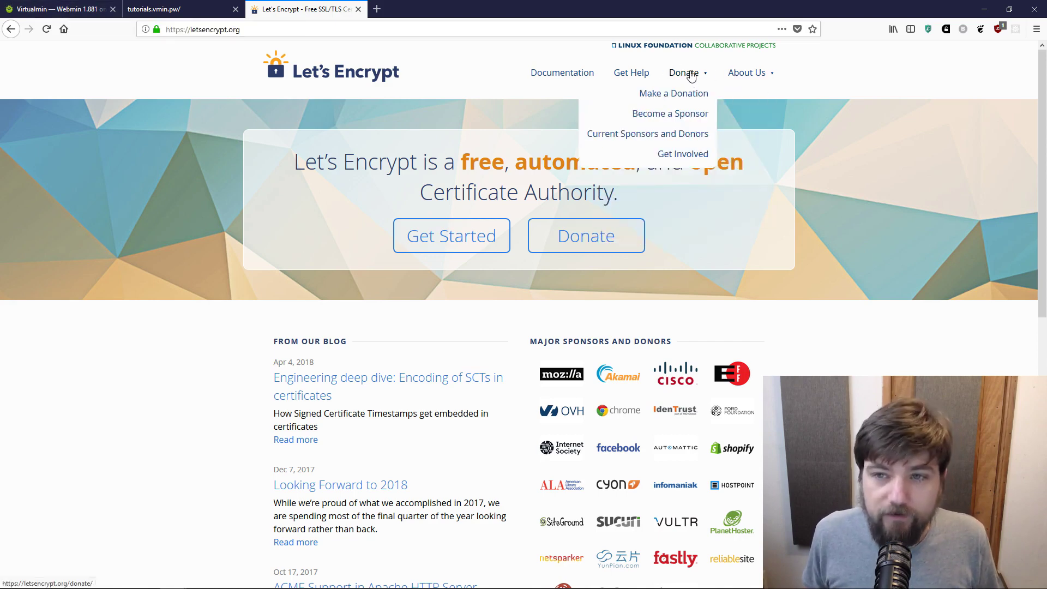
left_click(86, 15)
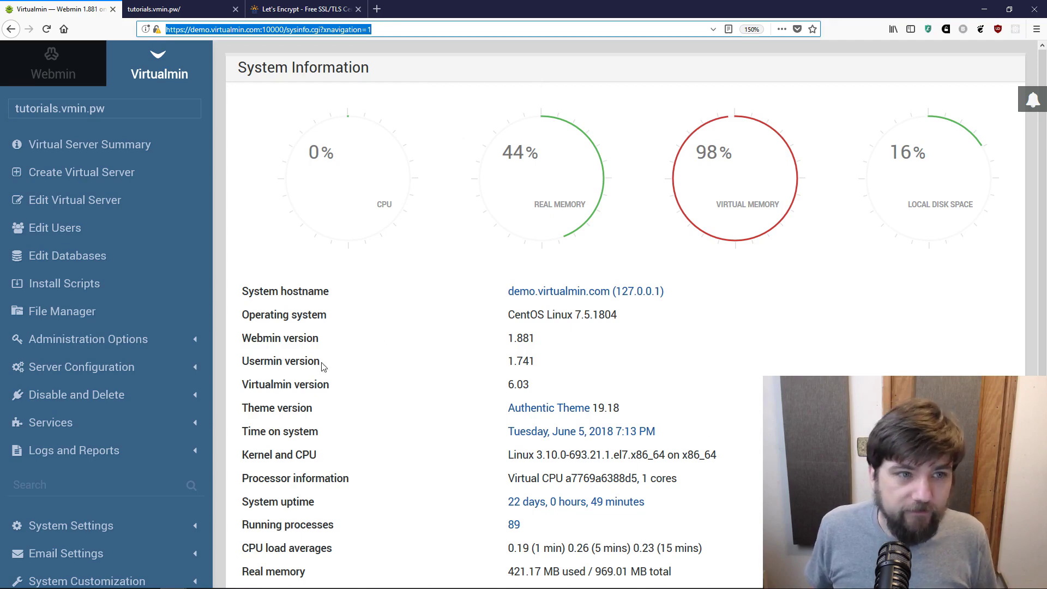
Clear the address selection and open Edit Virtual Server for tutorials.vmin.pw.
left_click(116, 110)
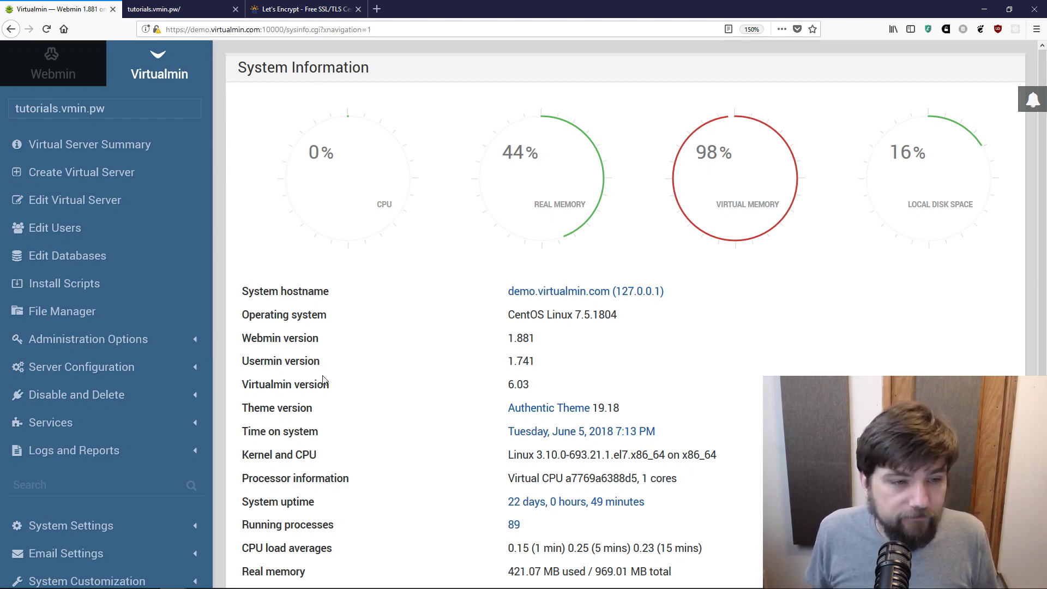
left_click(80, 201)
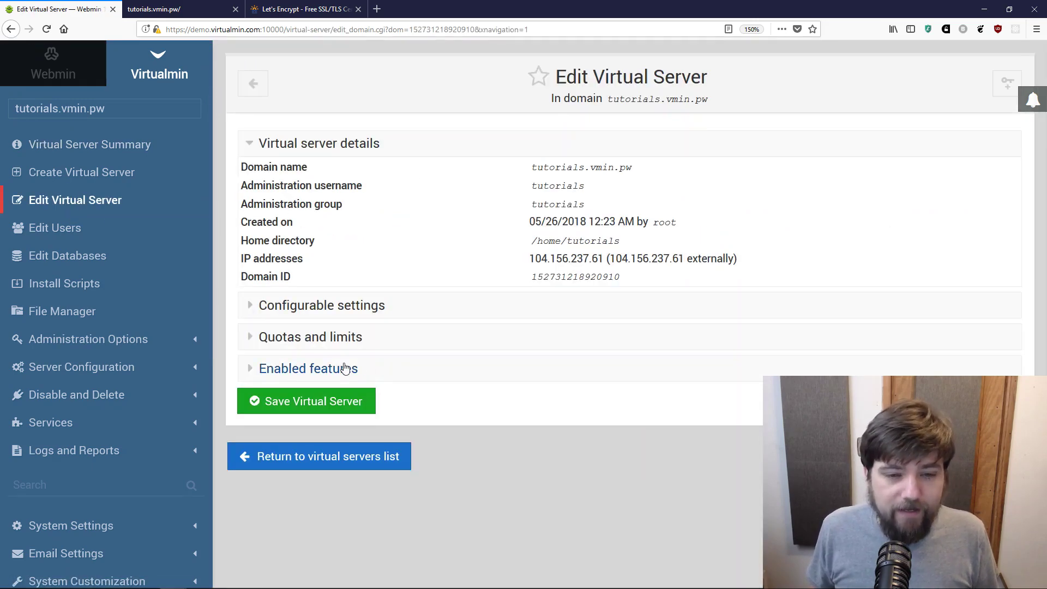
Show the domain's enabled features and point out that Apache SSL website is on.
left_click(347, 370)
left_click_drag(763, 411, 642, 412)
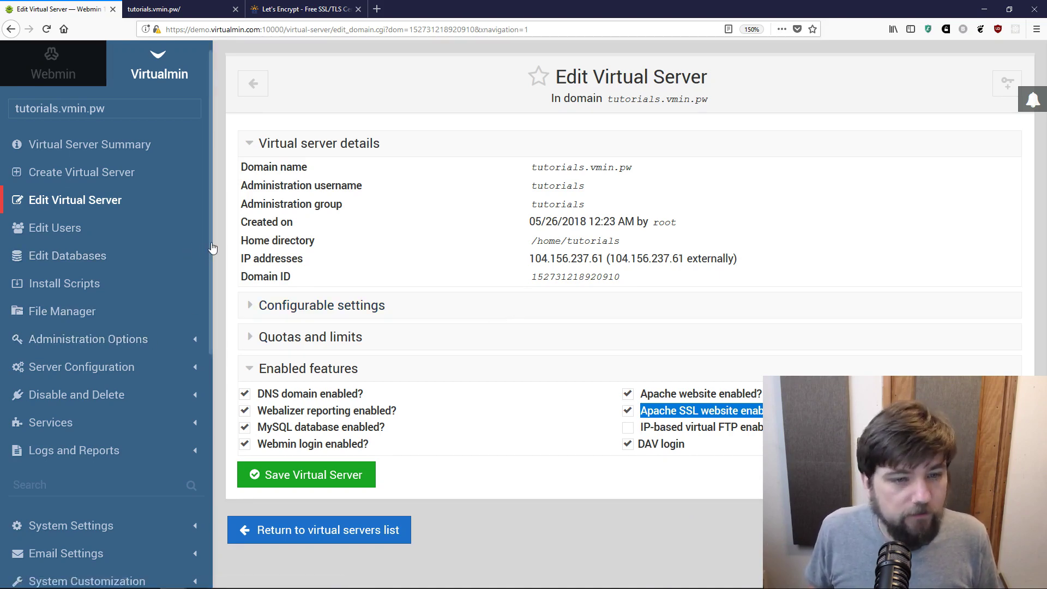
scroll(210, 273, "down", 2)
scroll(212, 261, "up", 2)
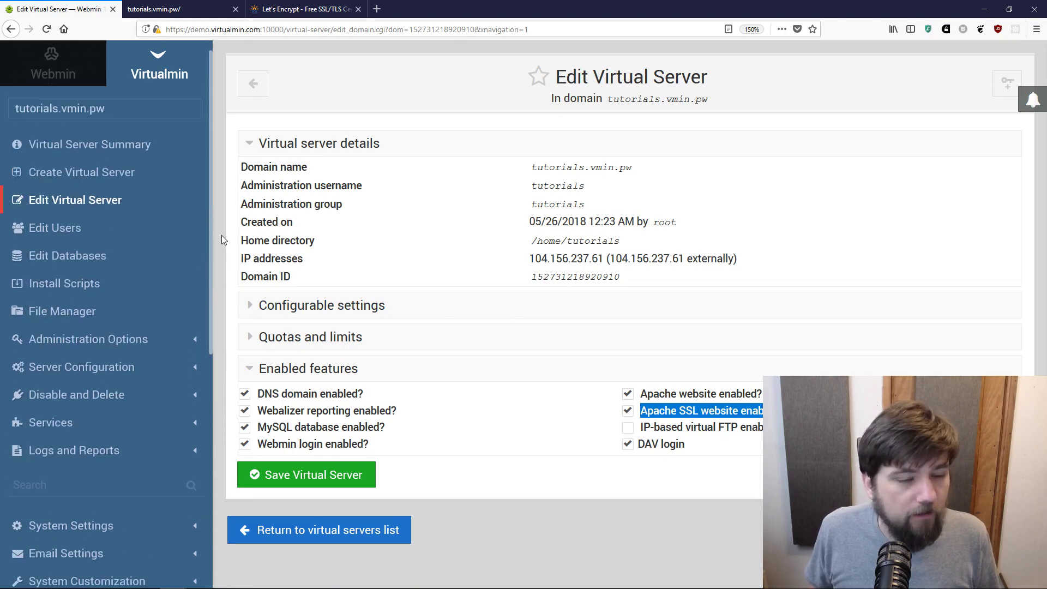
Expand the Server Configuration group in the sidebar.
left_click(195, 343)
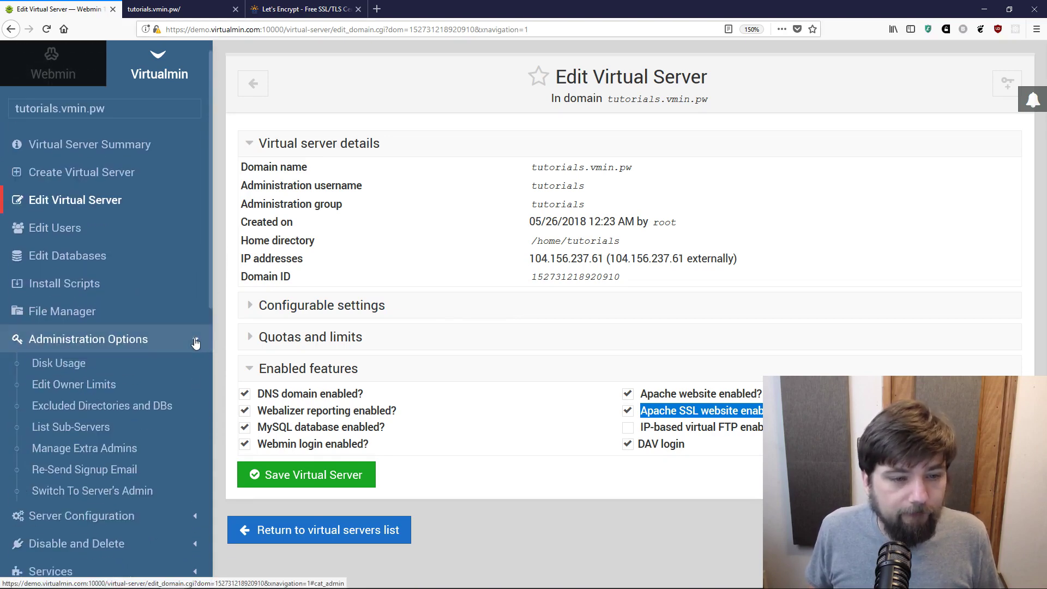
left_click(195, 342)
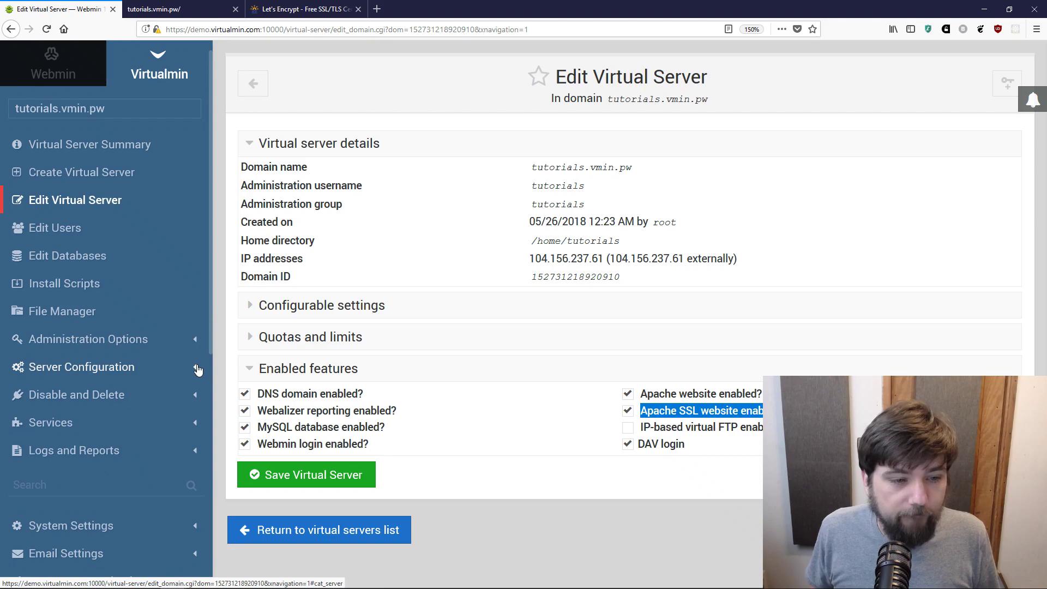
left_click(194, 369)
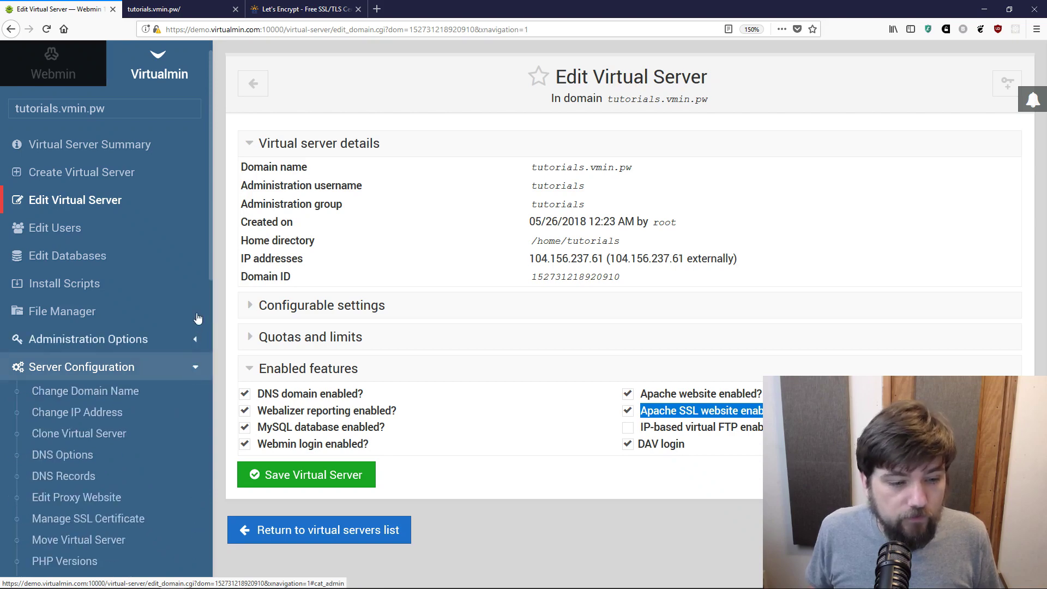
left_click_drag(208, 215, 206, 326)
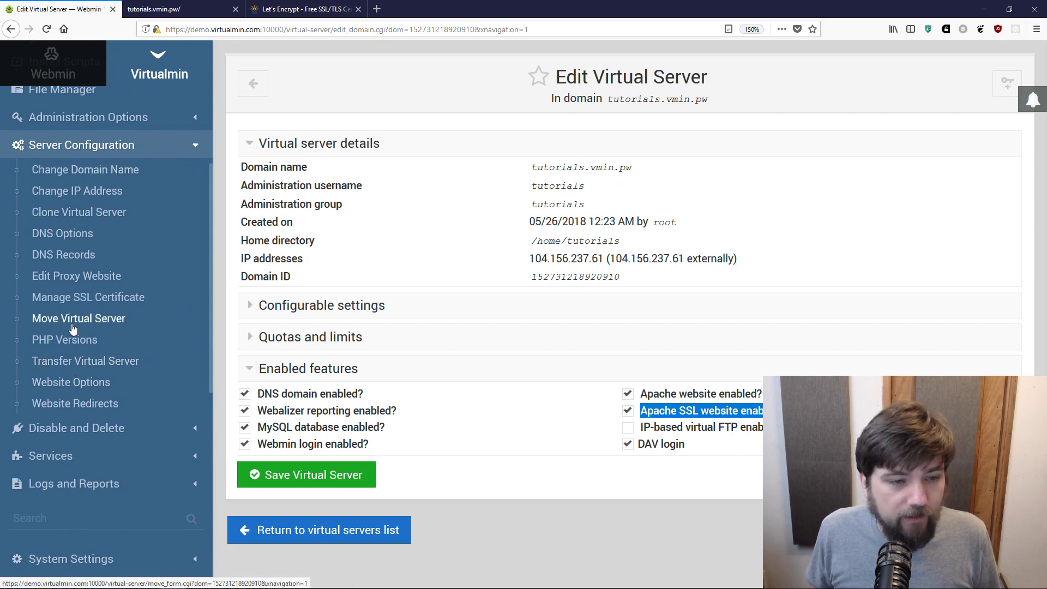
Open Manage SSL Certificate to view the current self-signed wildcard certificate expiring May 25 2023.
left_click(82, 298)
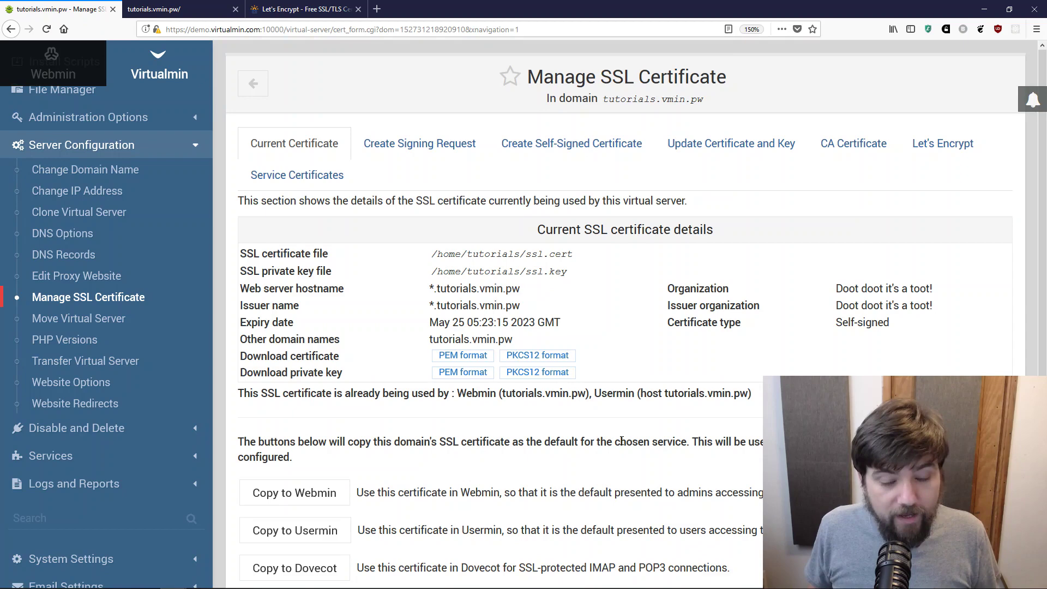
left_click(941, 146)
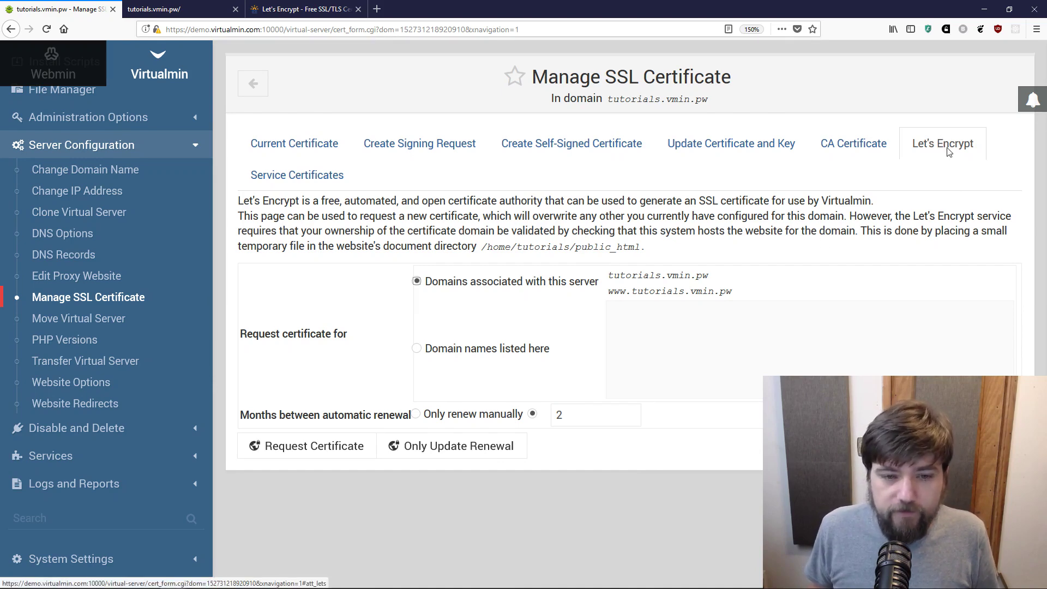
left_click_drag(351, 339, 232, 340)
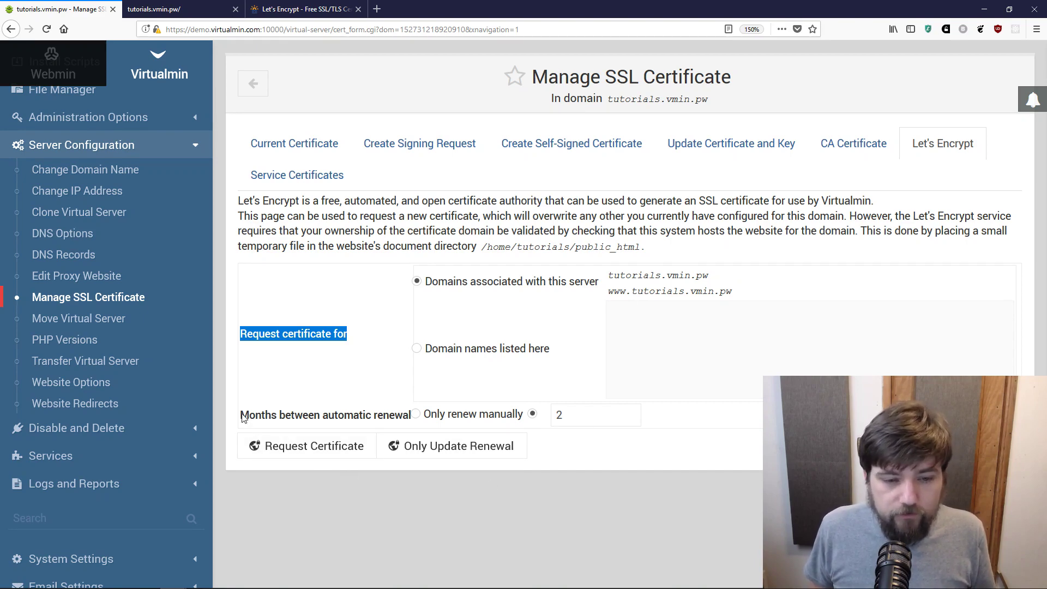
Keep the 2-month automatic renewal and request the Let's Encrypt certificate for both domains.
left_click_drag(241, 414, 418, 418)
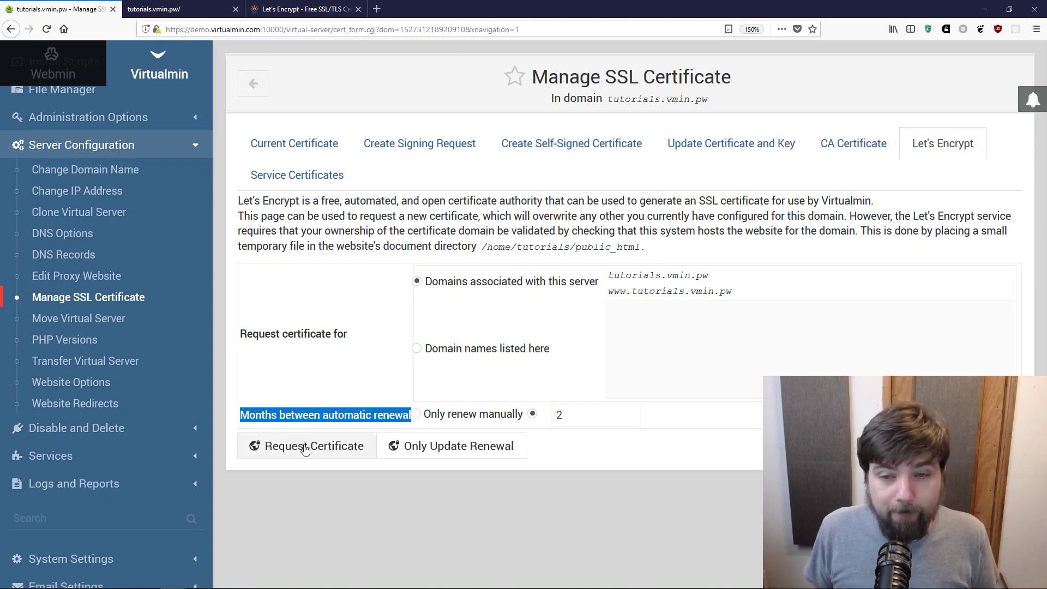
left_click(349, 380)
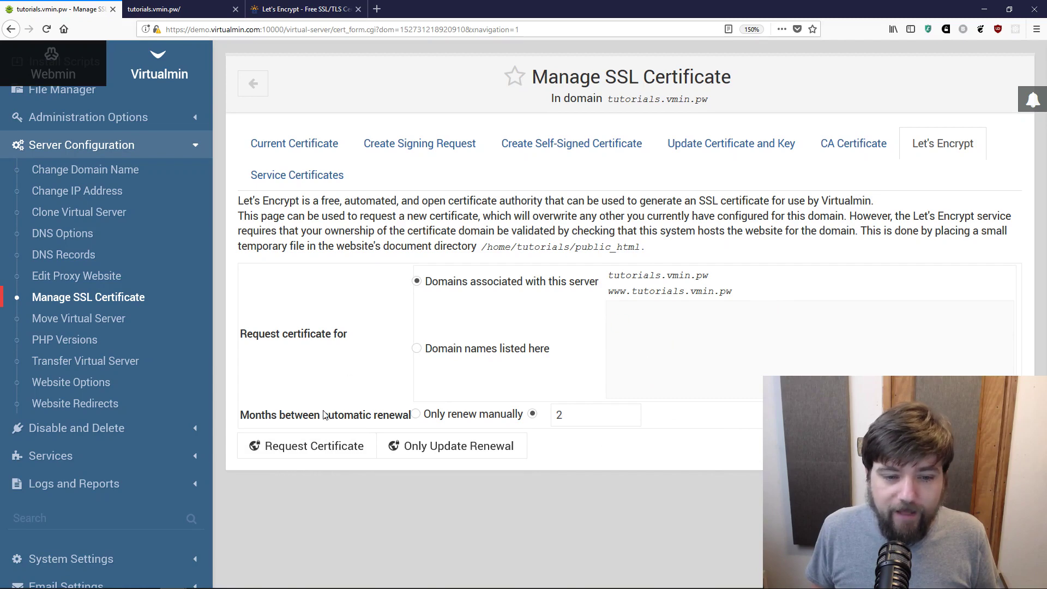
left_click(320, 453)
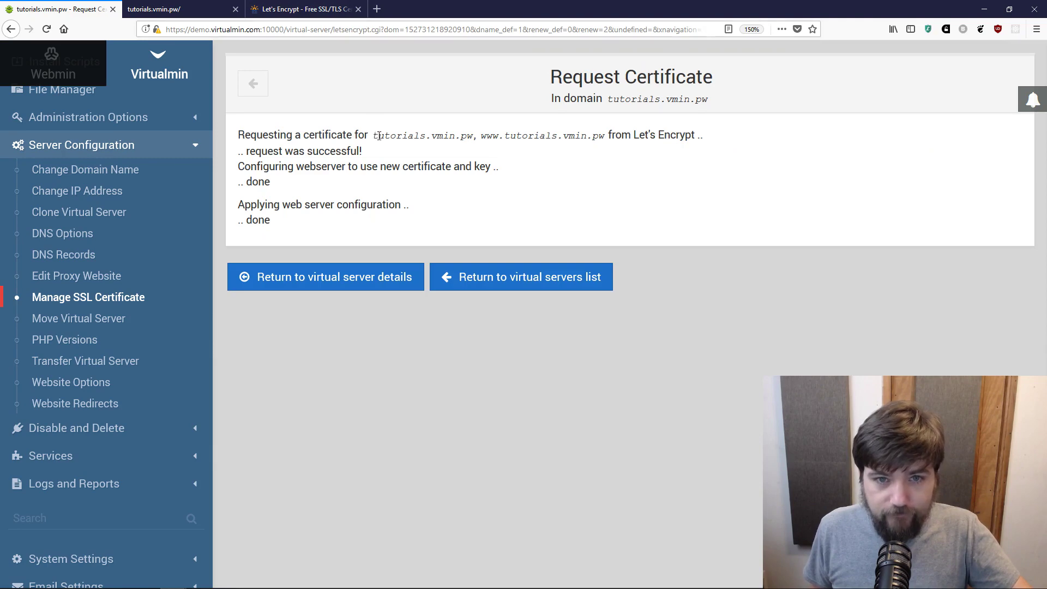
left_click_drag(373, 136, 601, 139)
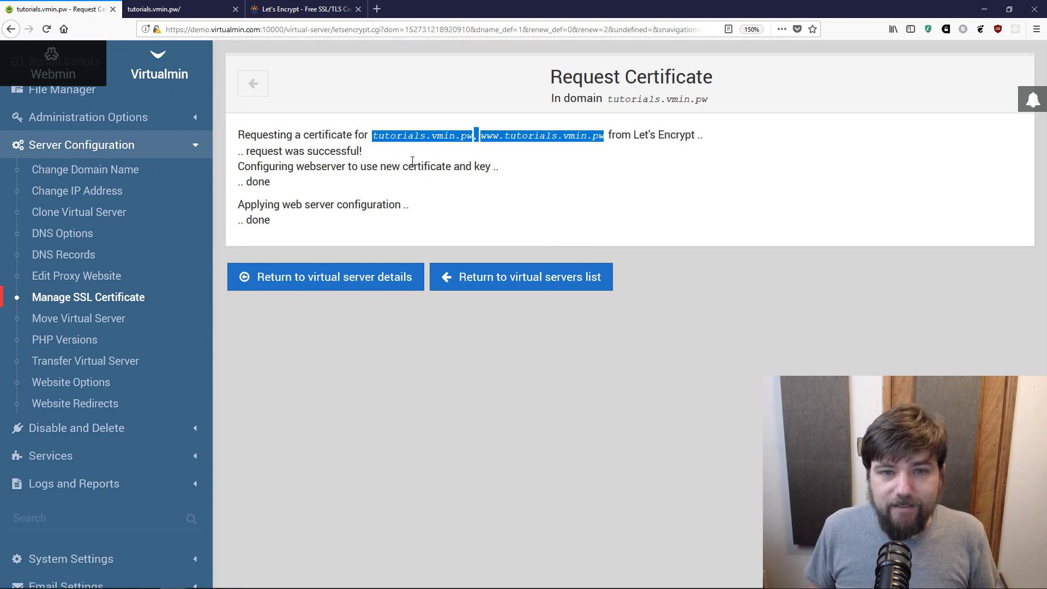
left_click(370, 134)
double_click(381, 136)
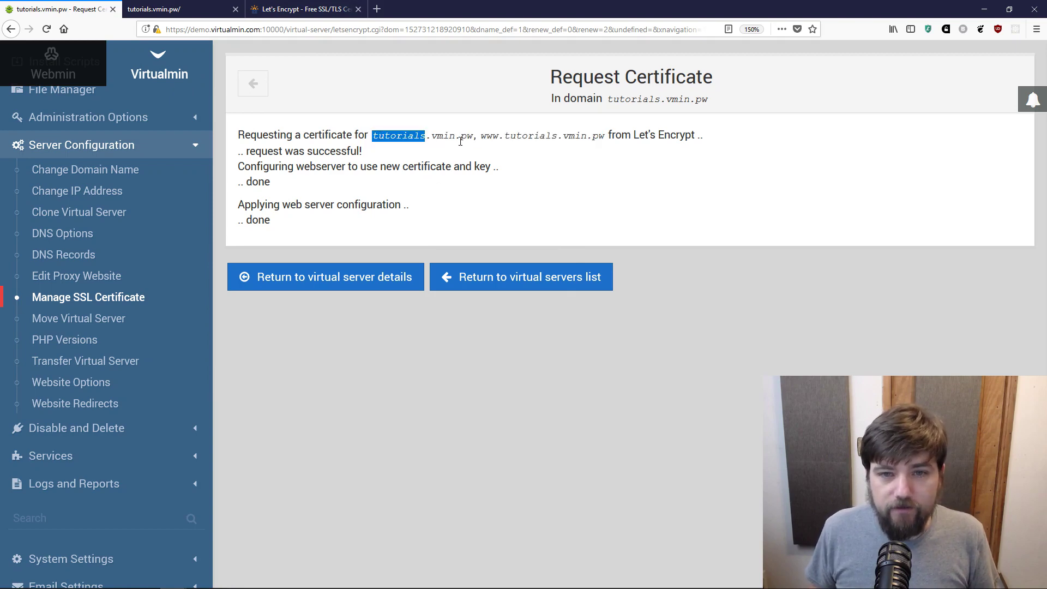
left_click_drag(472, 136, 415, 133)
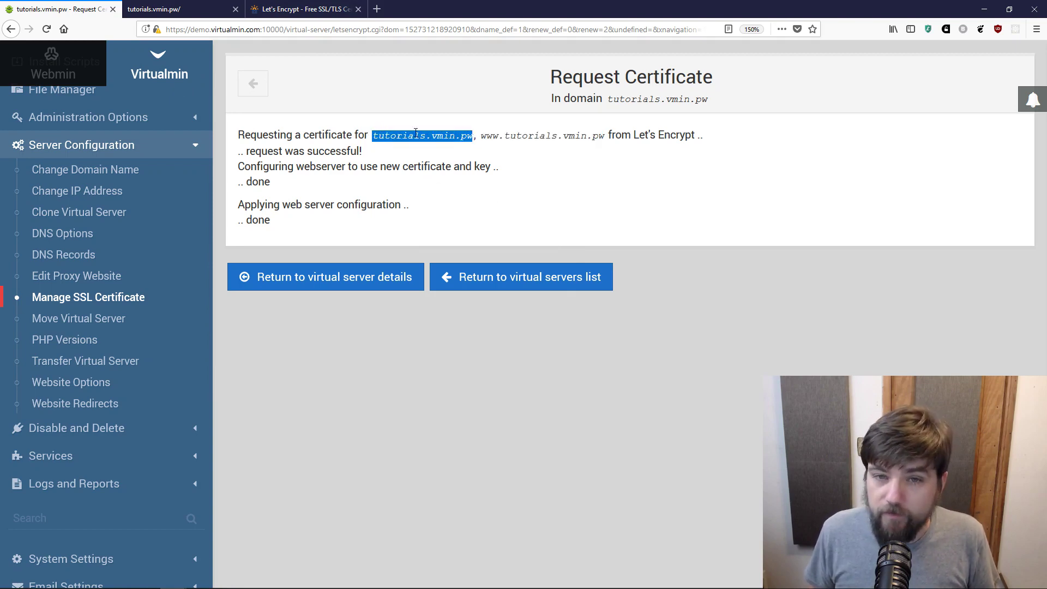
left_click_drag(604, 136, 479, 136)
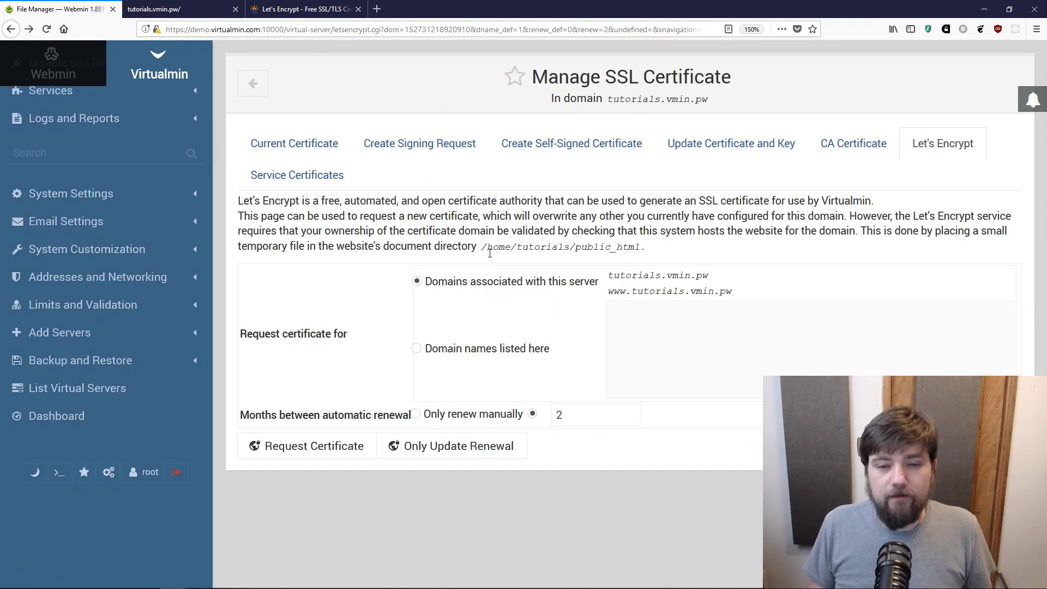
left_click_drag(481, 247, 640, 247)
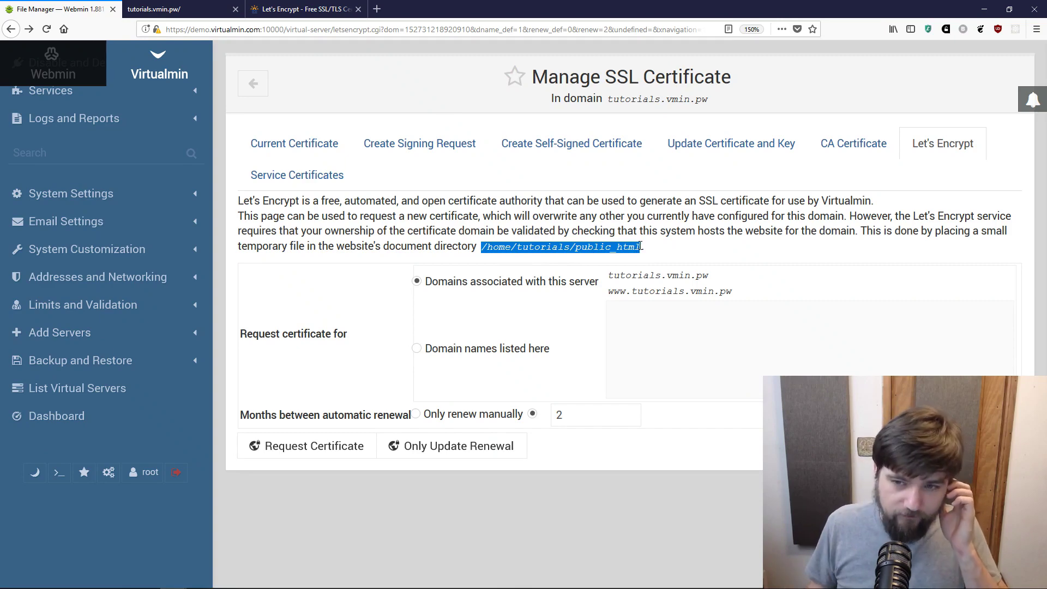
left_click(703, 255)
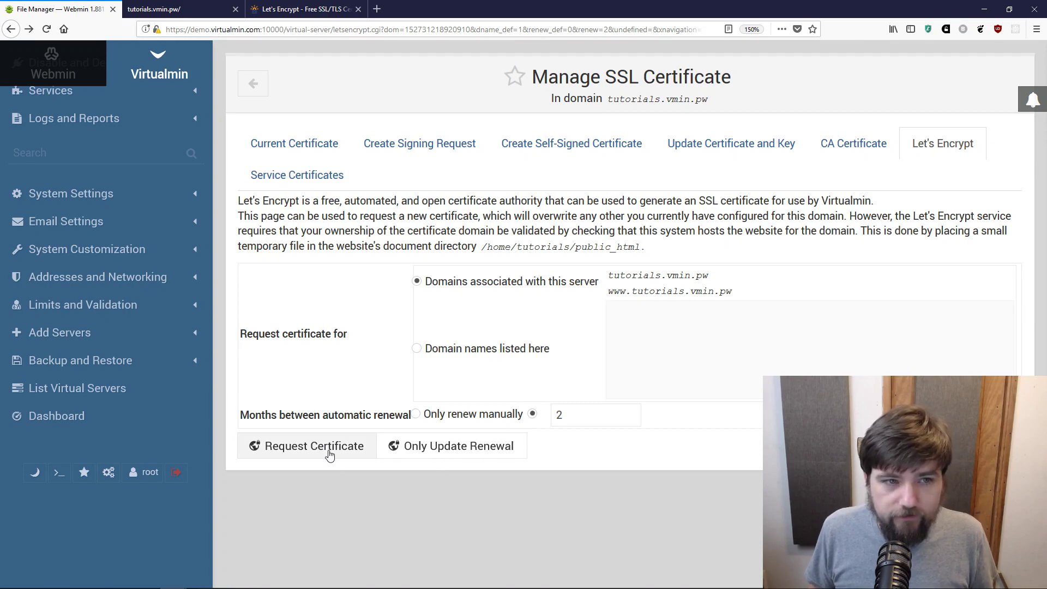
left_click(164, 9)
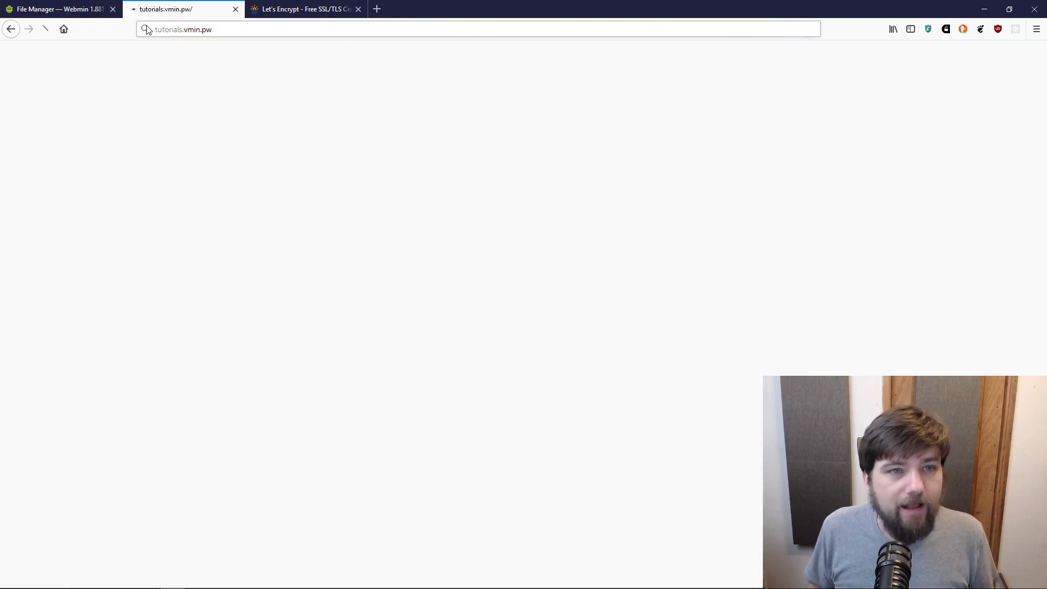
left_click(156, 29)
key("Home")
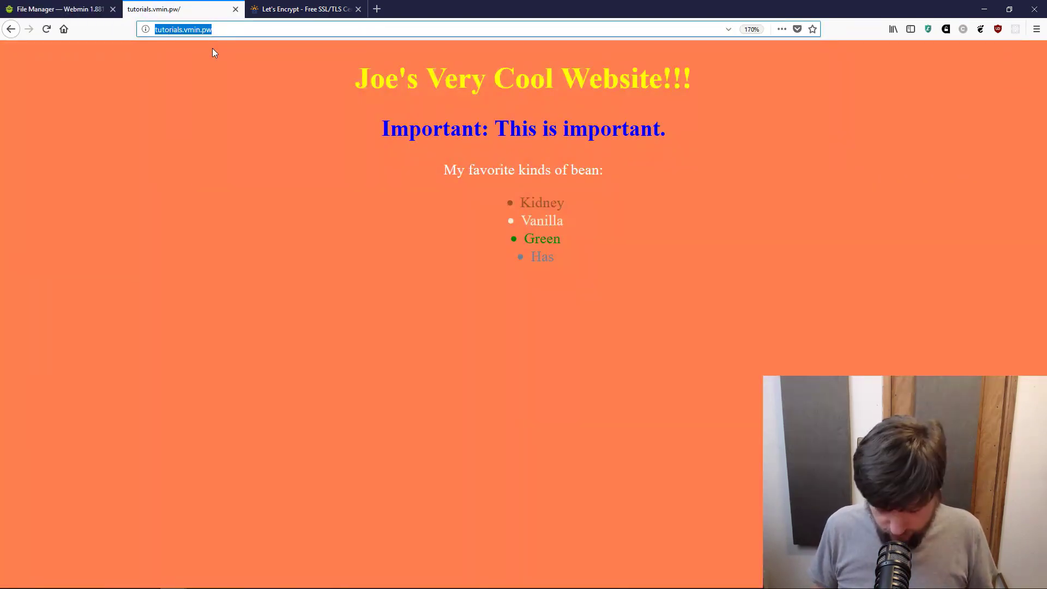
type("https://")
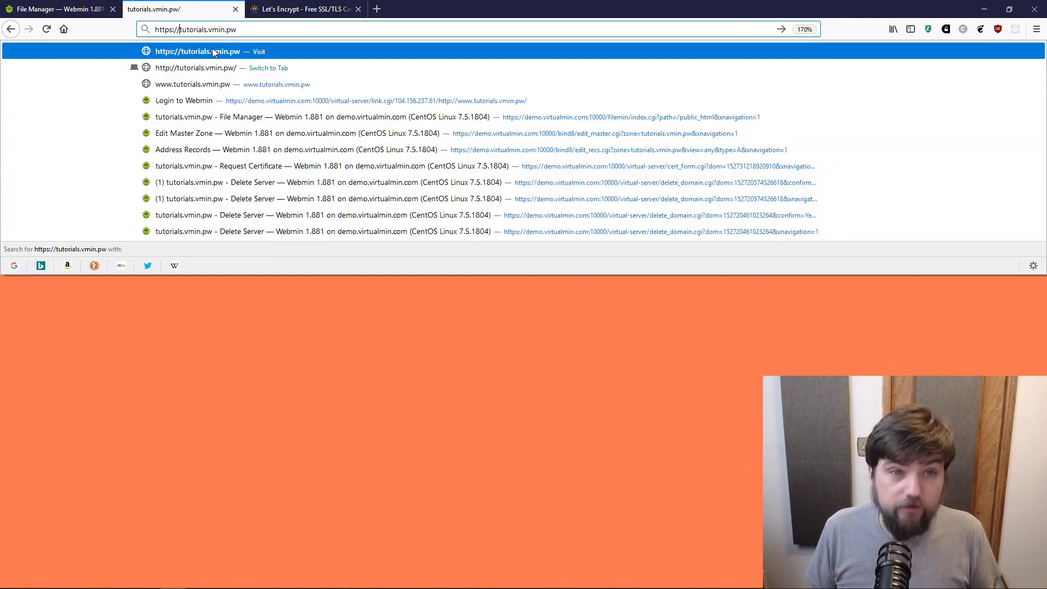
left_click(212, 51)
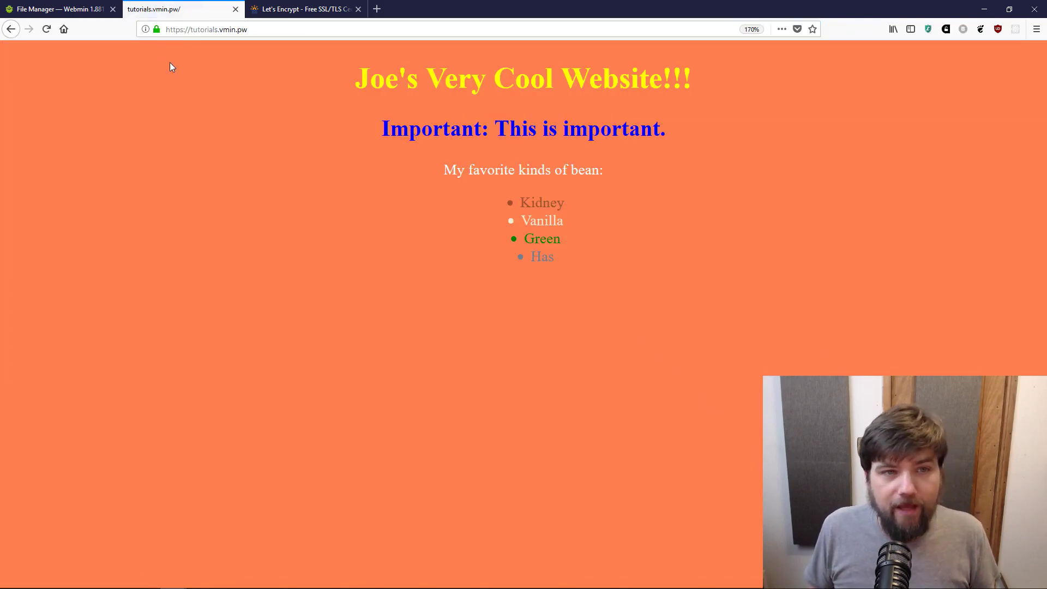
left_click(156, 28)
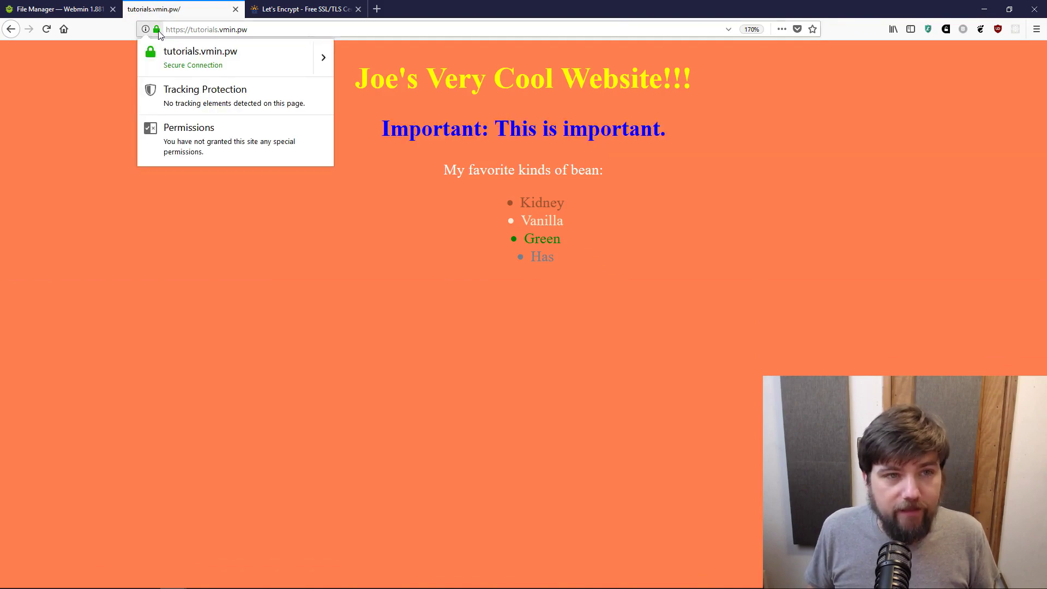
left_click(75, 11)
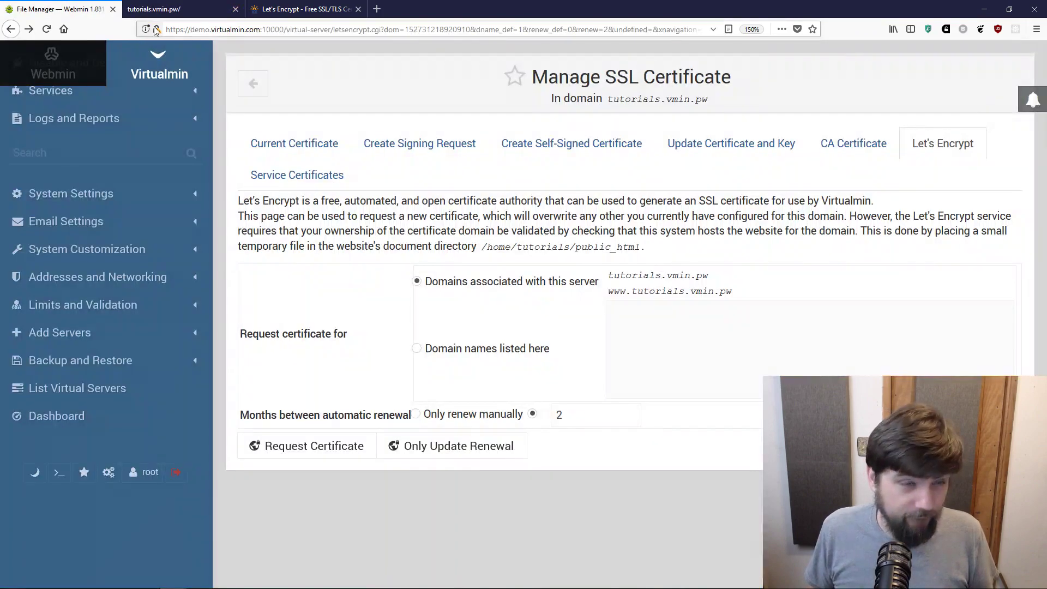
Check the Webmin panel's not-secure connection info, then bring the tutorials.vmin.pw site back to the front.
left_click(155, 30)
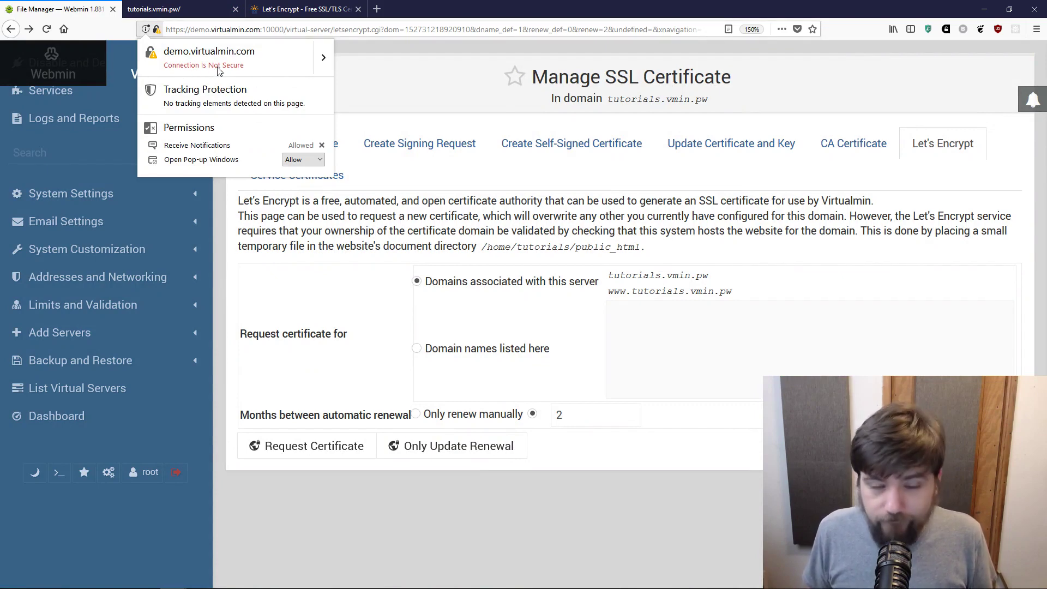
left_click(172, 11)
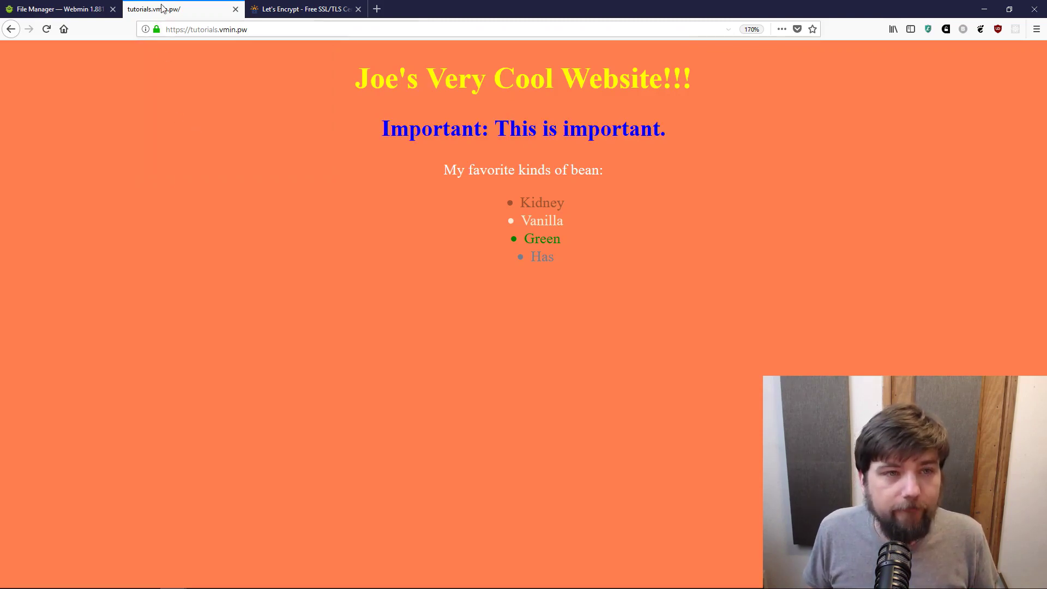
Confirm the tutorials.vmin.pw connection is secure and its certificate is 'Verified by: Let's Encrypt'.
left_click(149, 30)
left_click(323, 56)
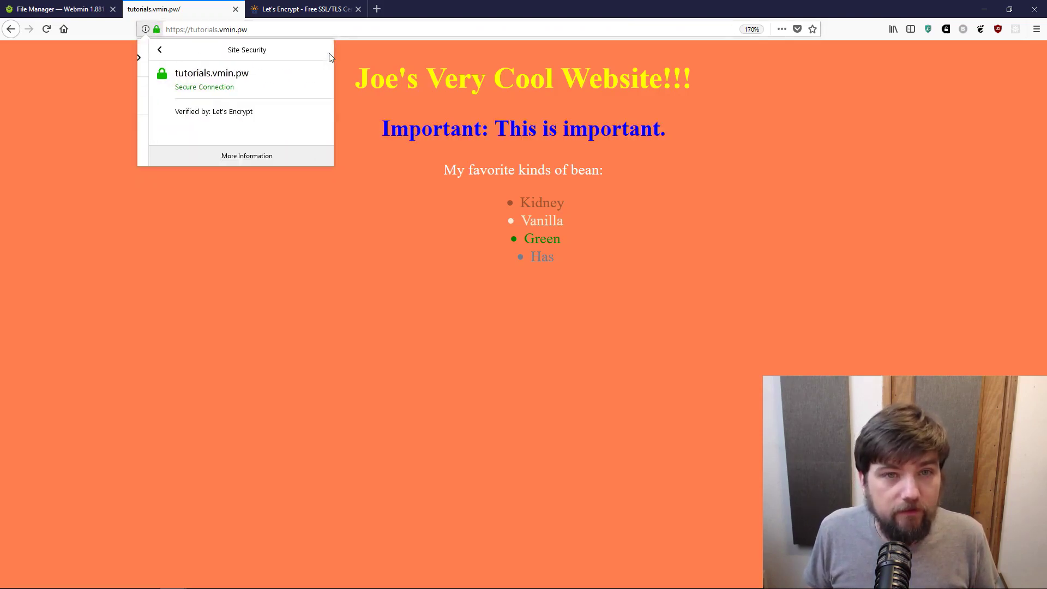